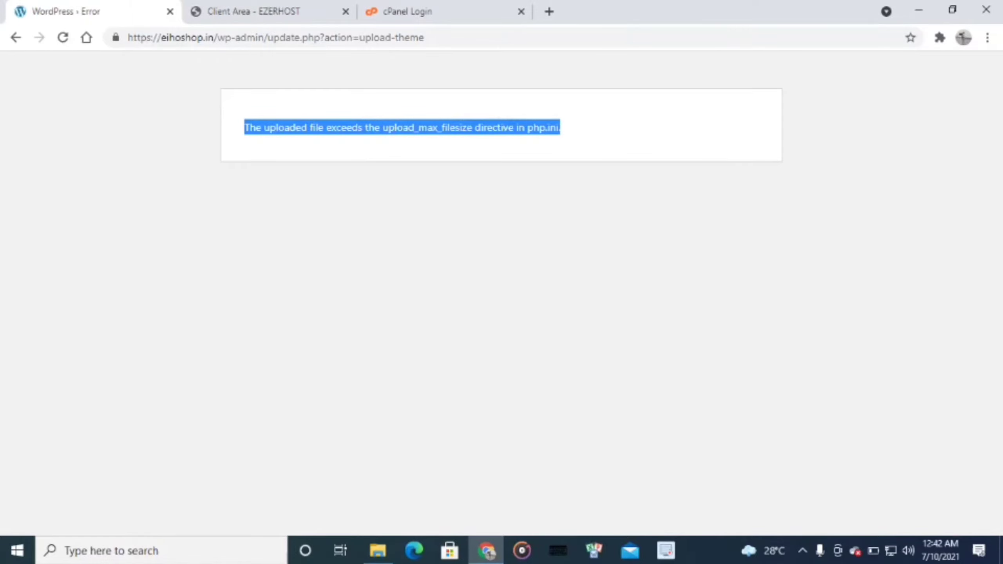
# Highlight the upload_max_filesize error from the failed theme upload, then return to Add Themes.
pyautogui.click(561, 128)
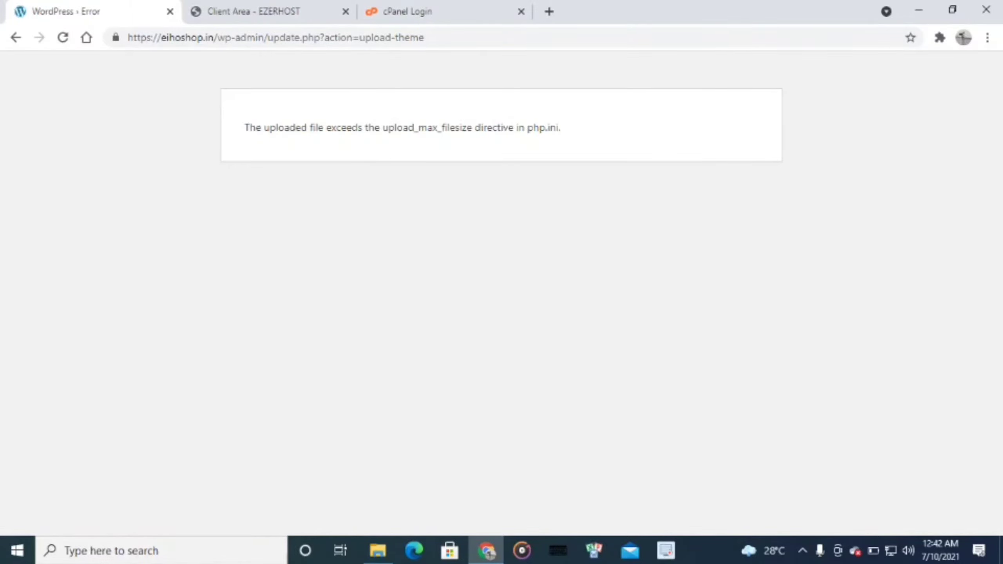
pyautogui.moveTo(244, 127); pyautogui.dragTo(561, 127)
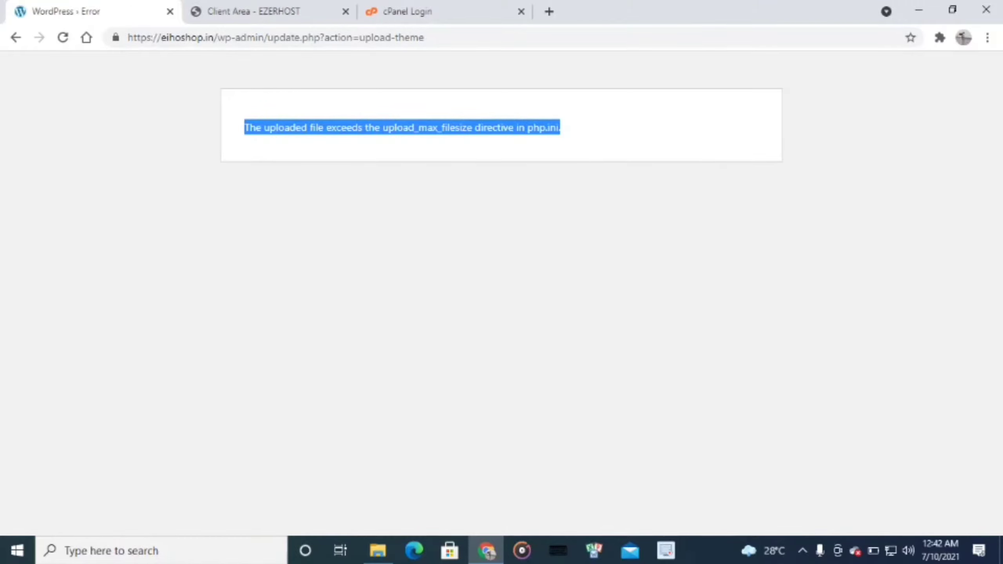
pyautogui.click(561, 128)
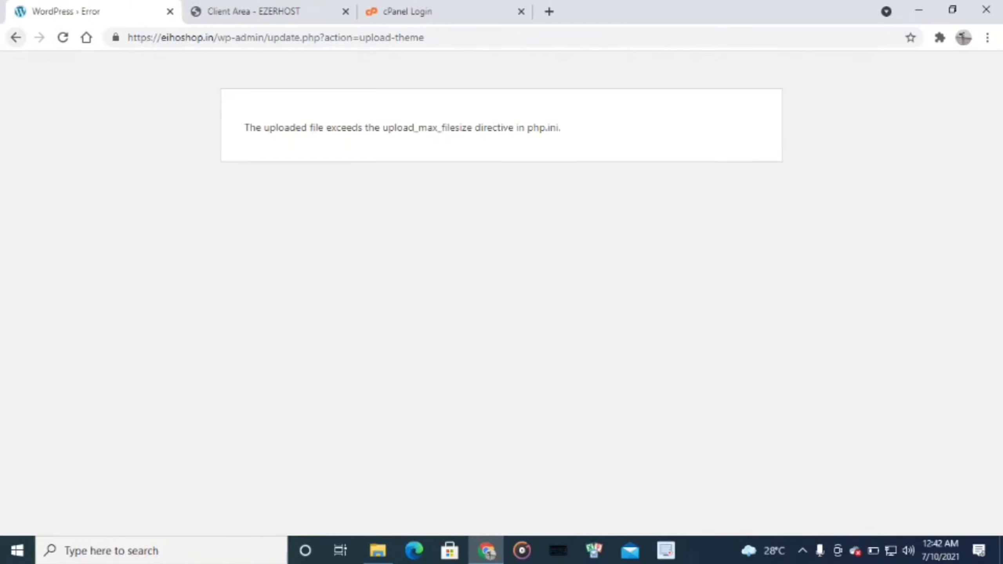
pyautogui.click(16, 37)
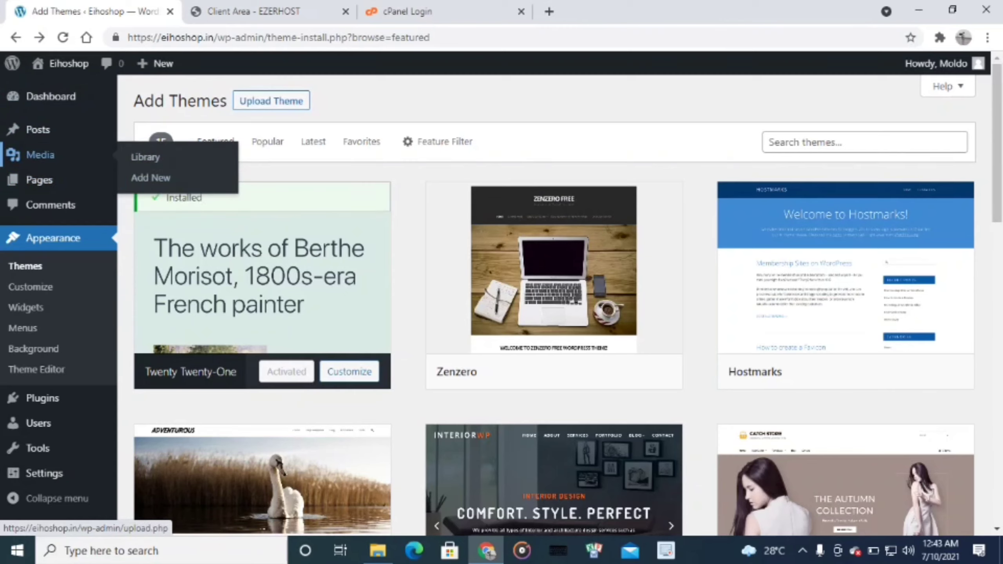
# Open Media > Add New and highlight the 'Maximum upload file size: 2 MB' note.
pyautogui.click(151, 178)
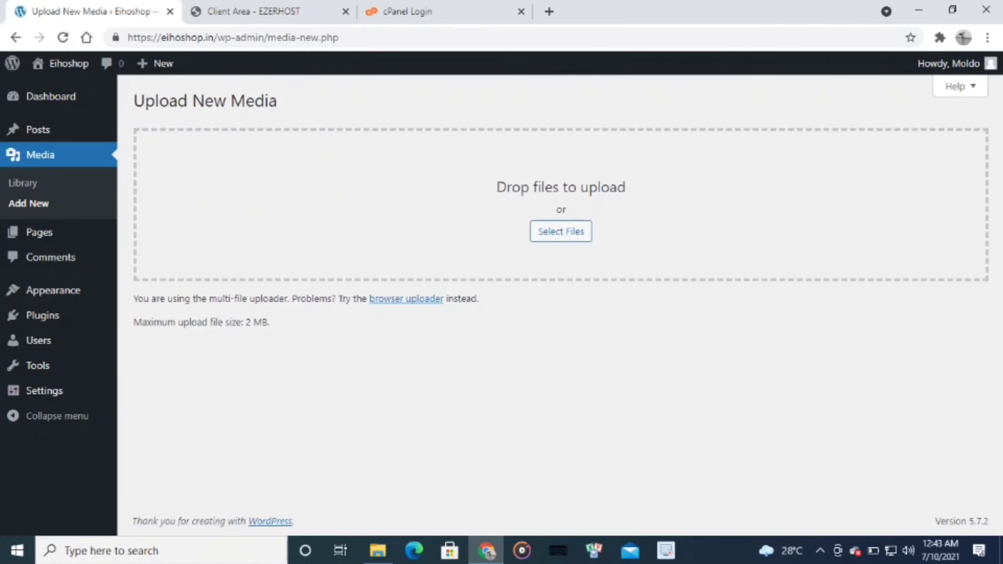
pyautogui.moveTo(133, 321); pyautogui.dragTo(272, 322)
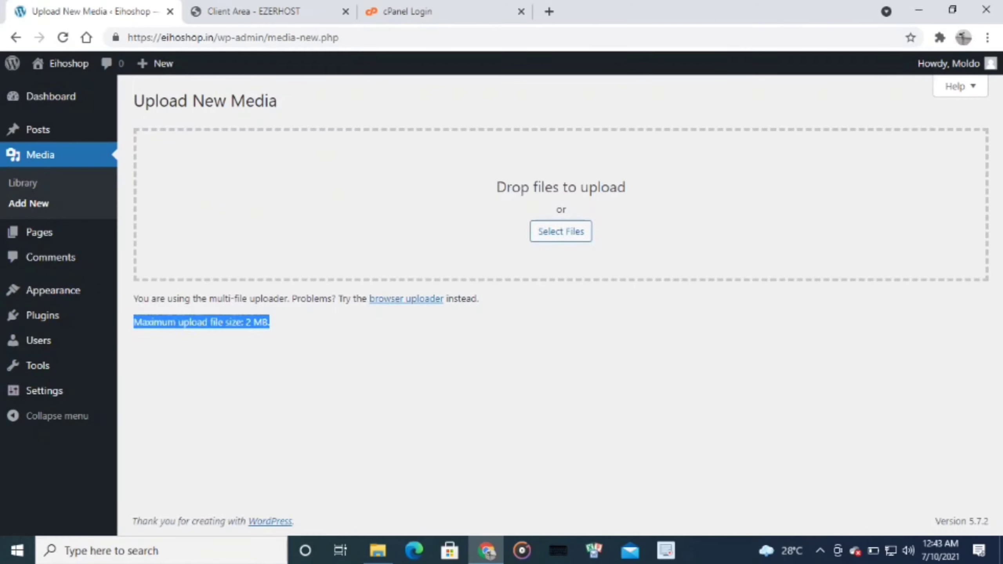
pyautogui.click(271, 321)
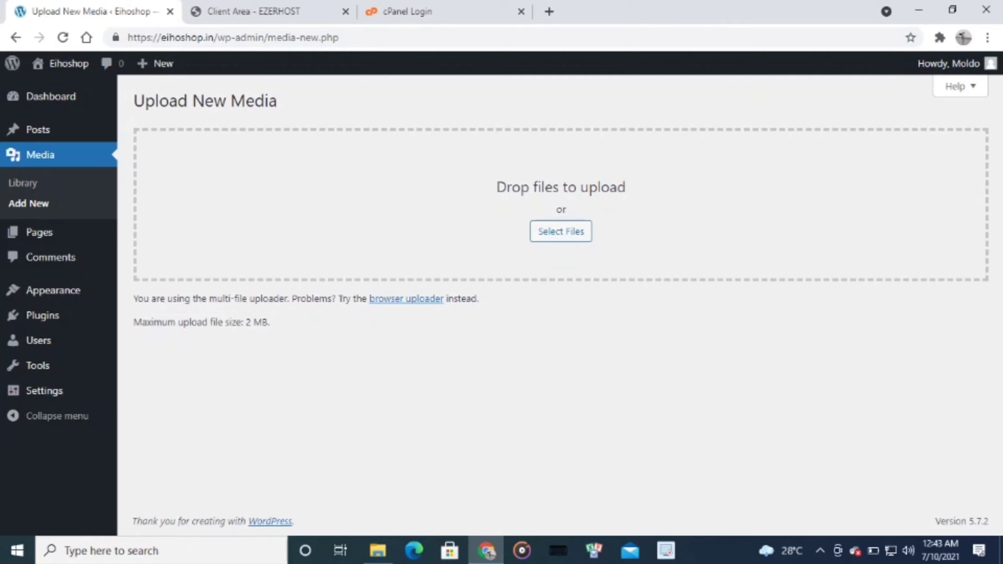
pyautogui.moveTo(270, 322); pyautogui.dragTo(133, 322)
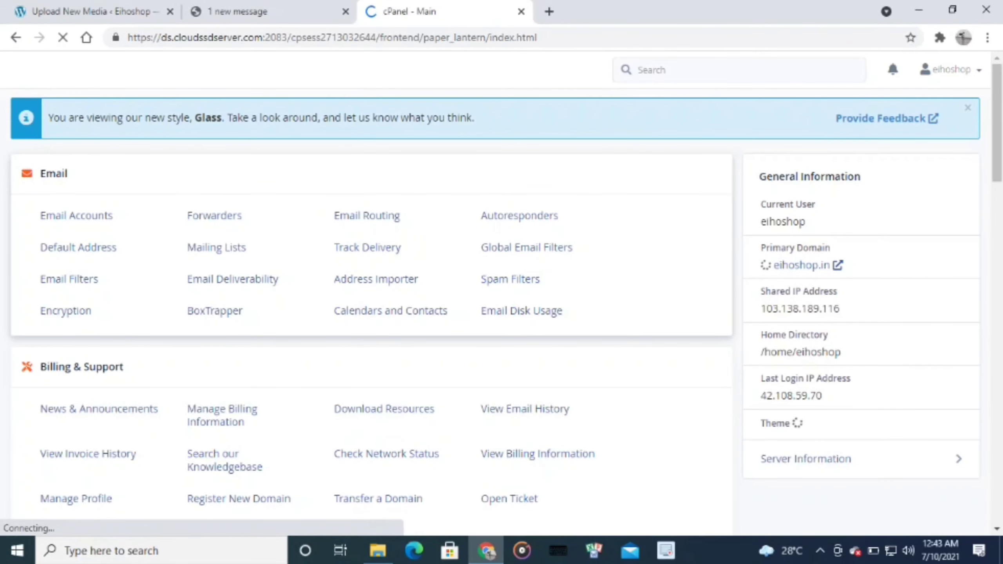
pyautogui.scroll(-2, 502, 314)
pyautogui.scroll(-2, 502, 313)
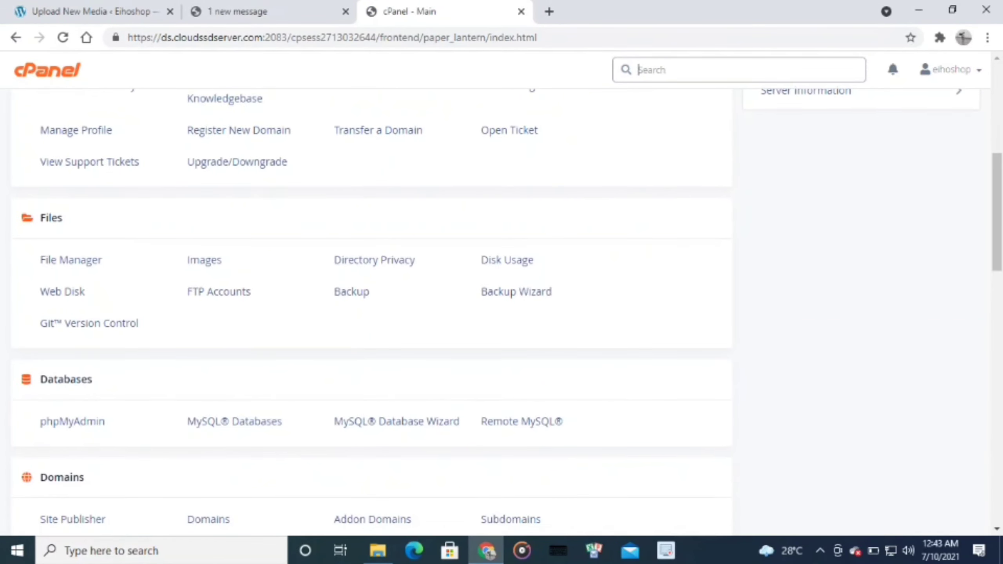
pyautogui.scroll(-2, 502, 313)
pyautogui.scroll(-1, 521, 275)
pyautogui.scroll(-2, 522, 275)
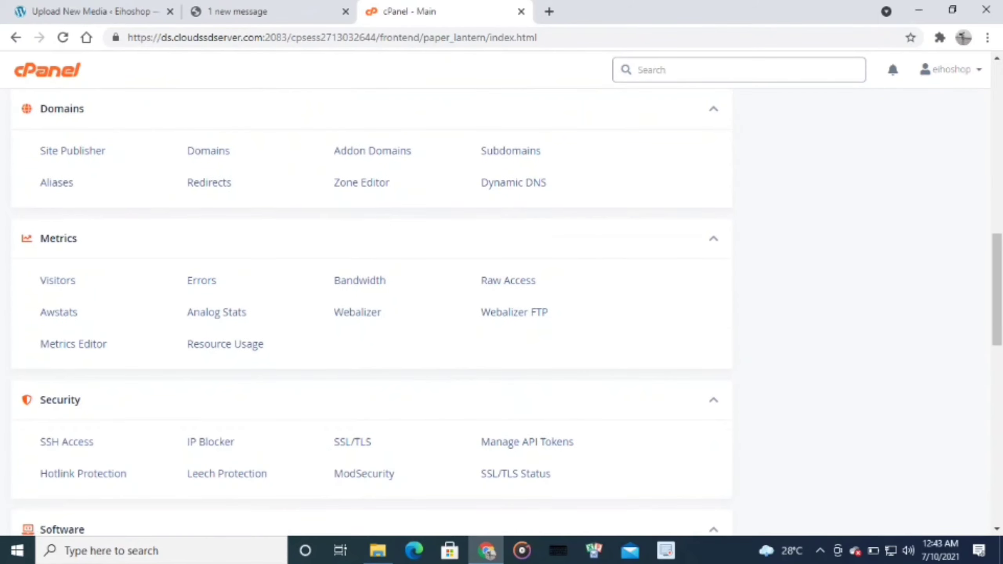
pyautogui.scroll(-1, 521, 275)
pyautogui.scroll(-1, 526, 323)
pyautogui.scroll(-2, 527, 322)
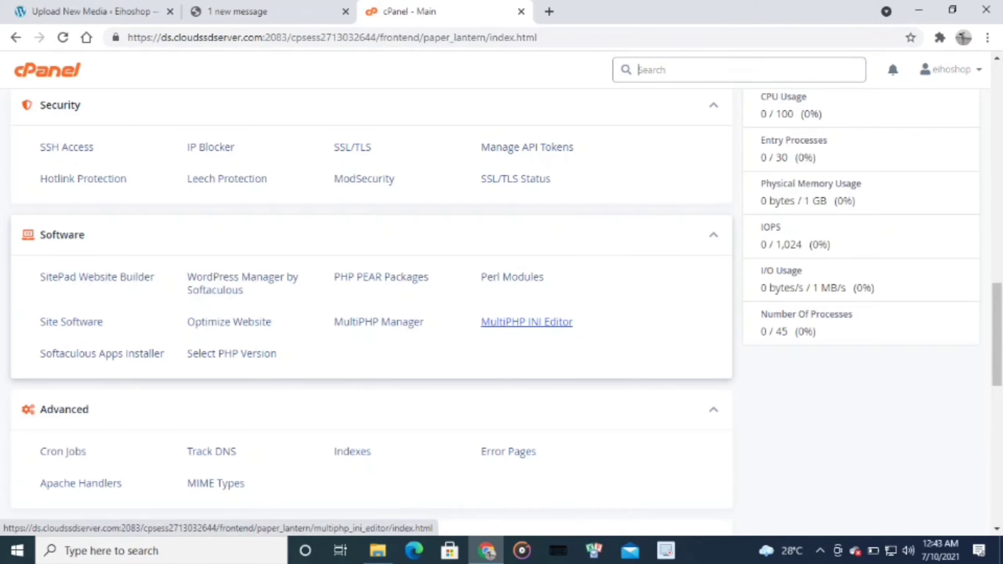
# Open MultiPHP INI Editor with eihoshop.in as the location, showing its PHP directives.
pyautogui.click(527, 324)
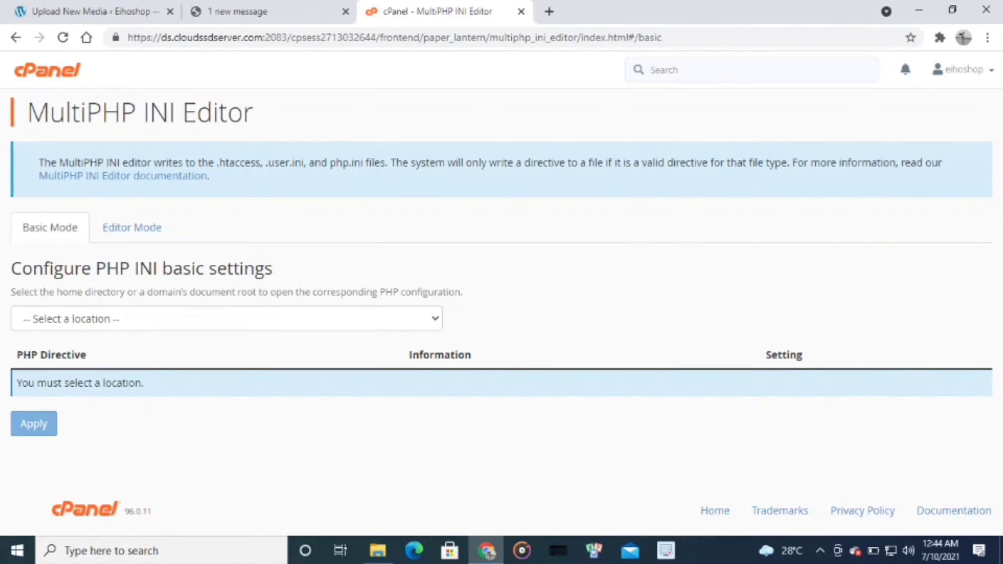
pyautogui.click(227, 318)
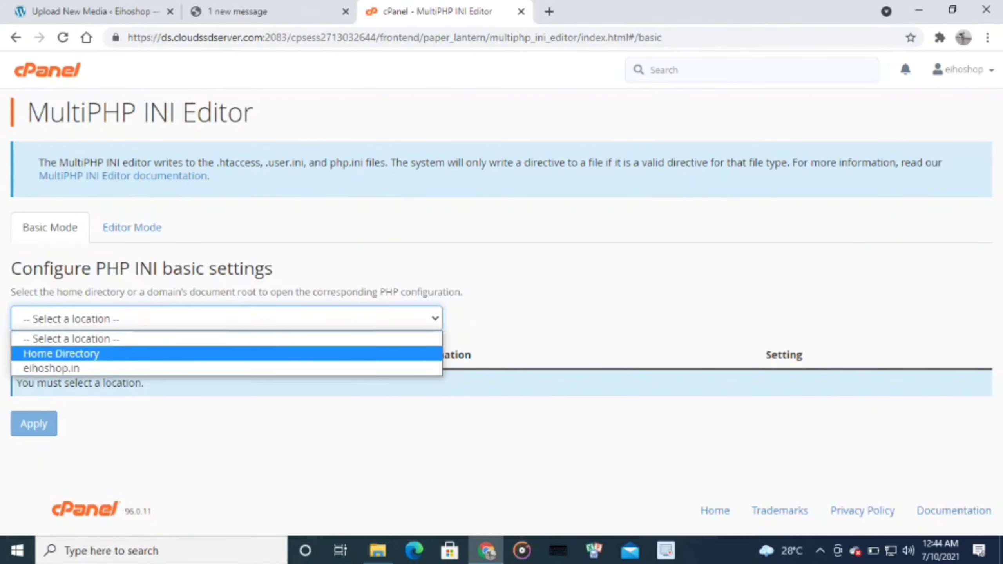
pyautogui.press('Down')
pyautogui.press('Return')
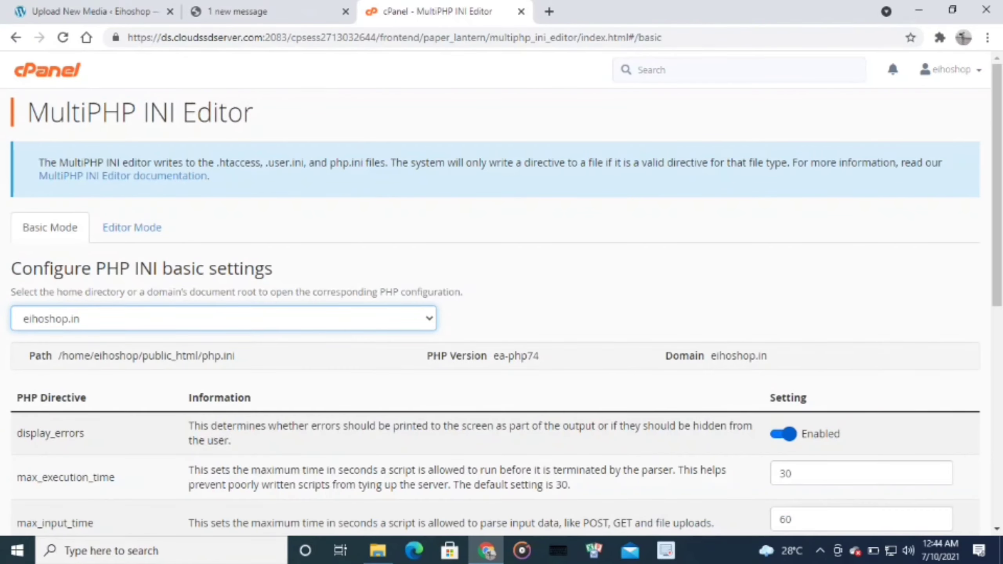
pyautogui.scroll(-2, 501, 314)
pyautogui.scroll(-2, 502, 314)
pyautogui.scroll(4, 501, 313)
pyautogui.scroll(-3, 501, 314)
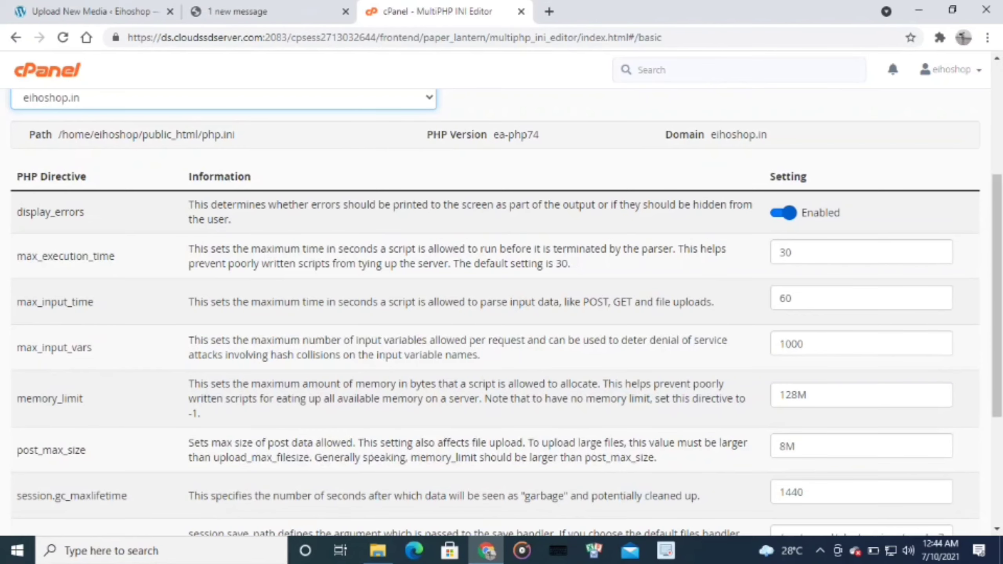
pyautogui.click(863, 395)
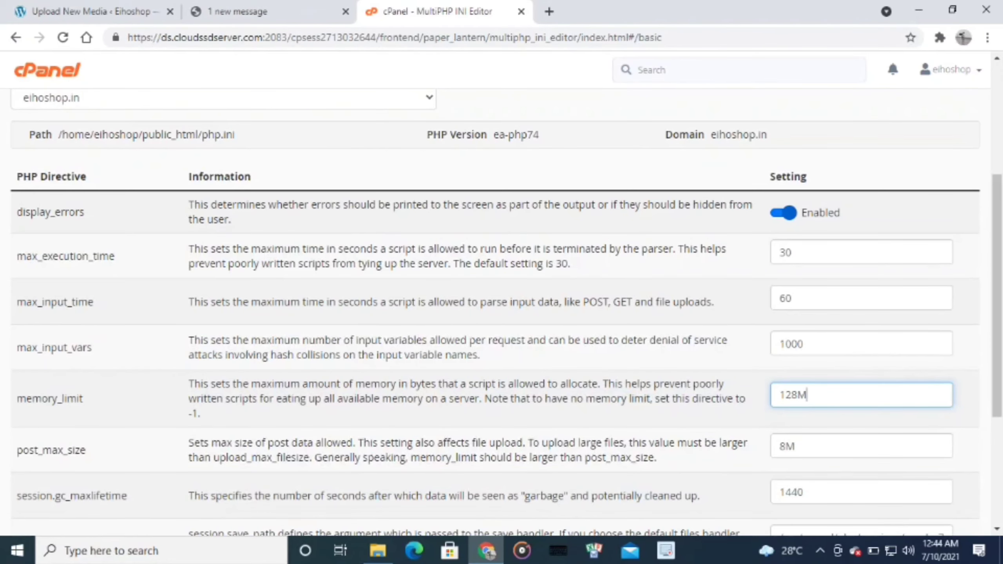
pyautogui.scroll(-2, 501, 314)
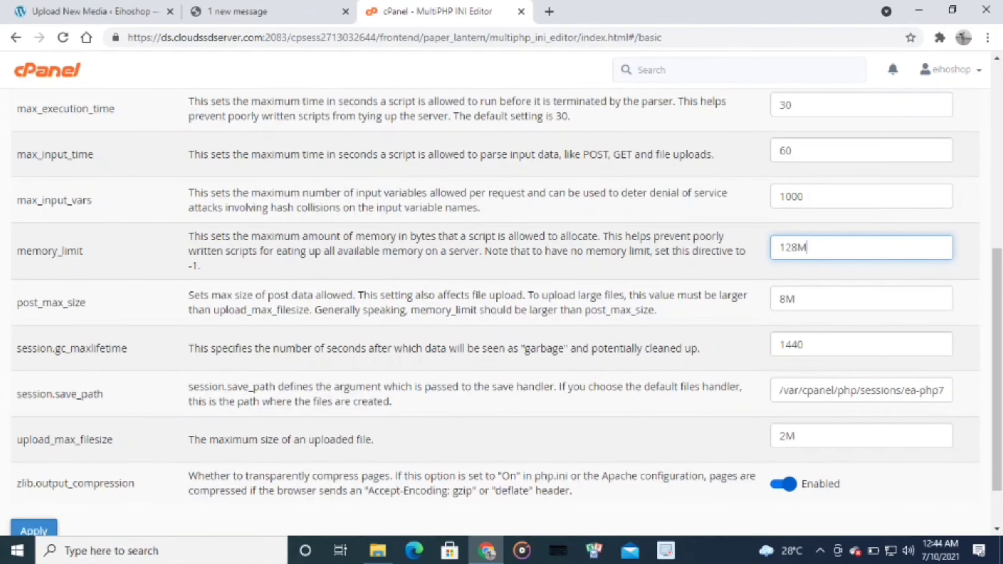
pyautogui.scroll(-1, 501, 314)
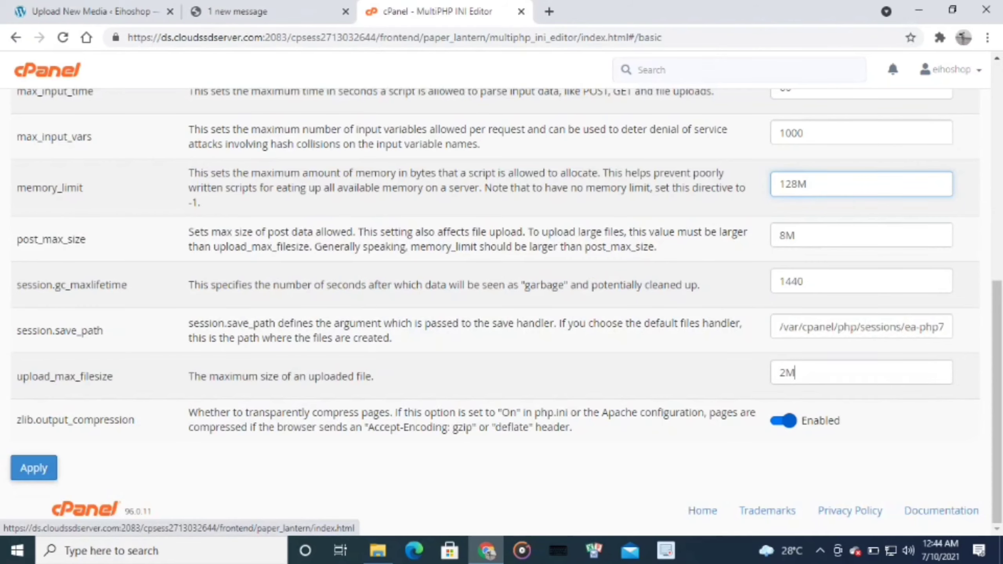
# Change upload_max_filesize from 2M to 16M and apply the PHP settings.
pyautogui.click(788, 373)
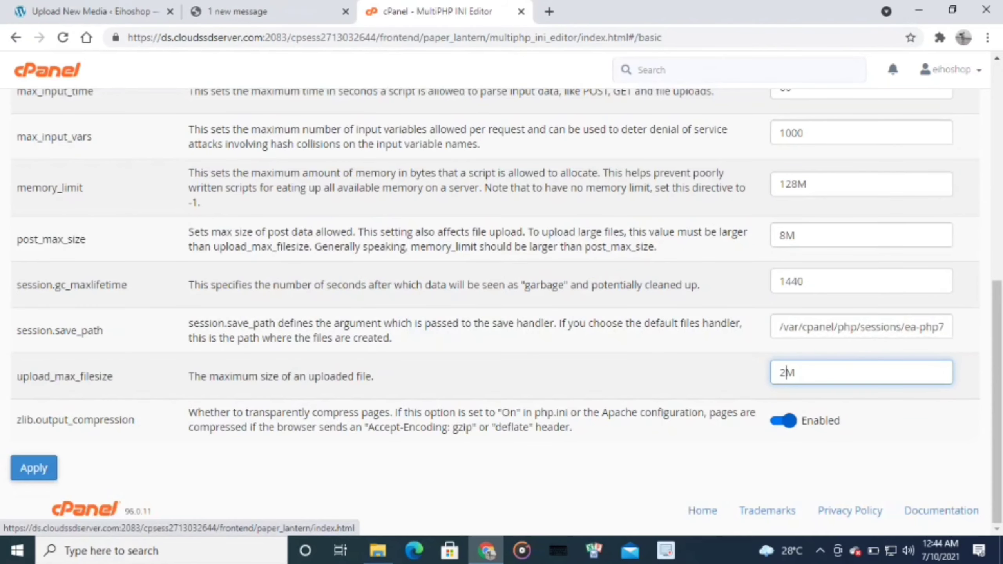
pyautogui.press('BackSpace')
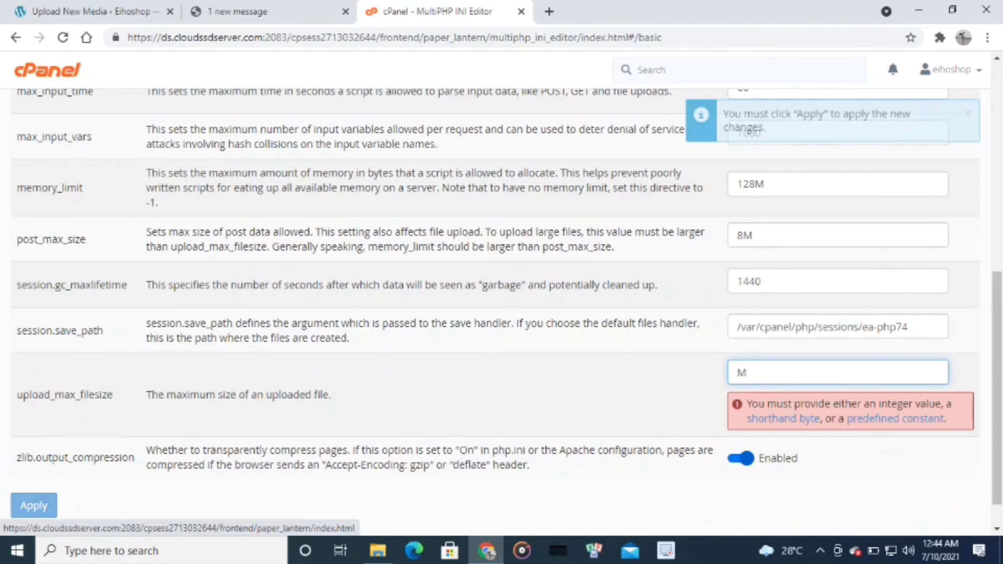
pyautogui.write('16')
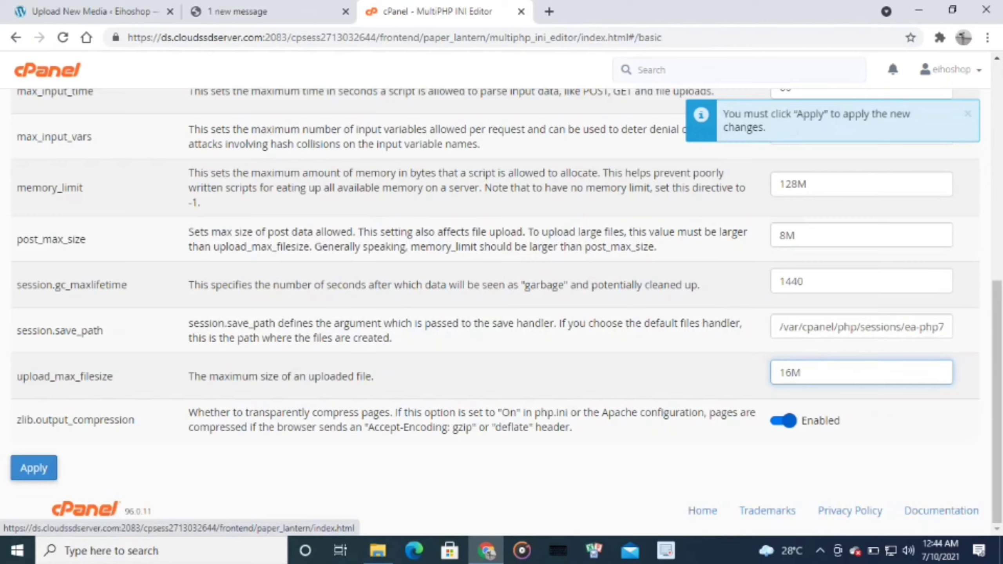
pyautogui.hotkey('ctrl', 'a')
pyautogui.press('Right')
pyautogui.hotkey('ctrl', 'a')
pyautogui.press('Right')
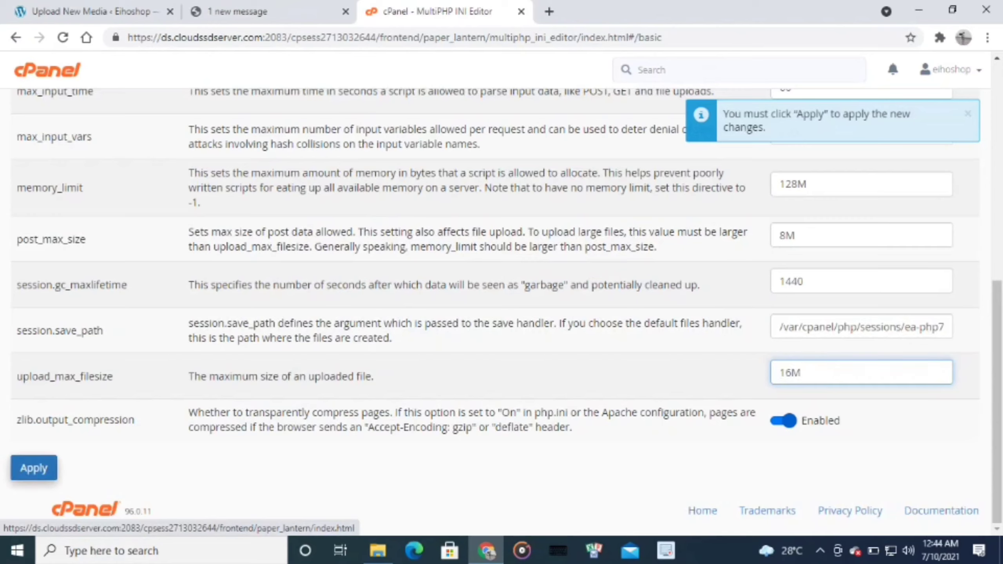
pyautogui.click(34, 468)
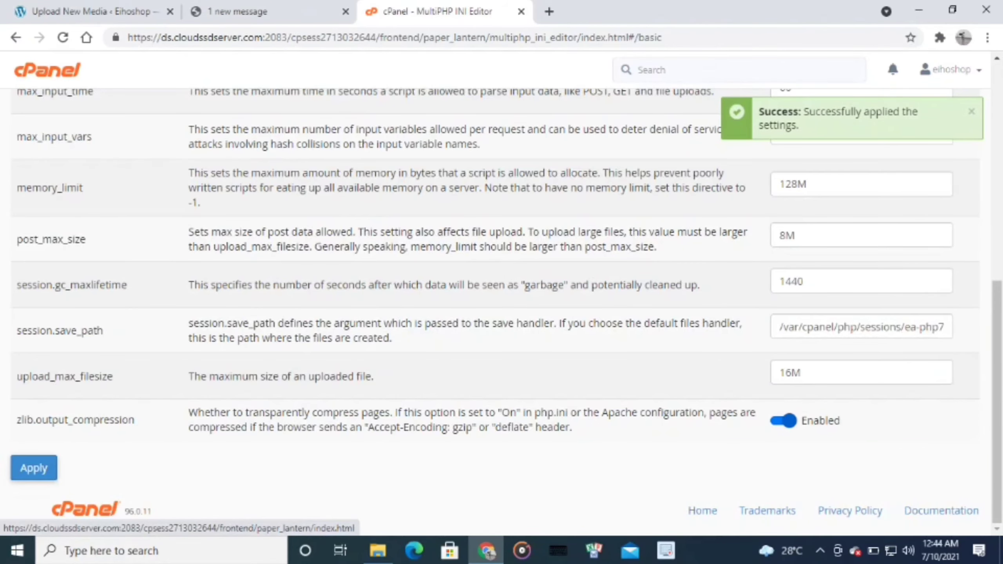
# Back in WordPress, bring up the theme upload panel under Appearance > Themes.
pyautogui.click(94, 11)
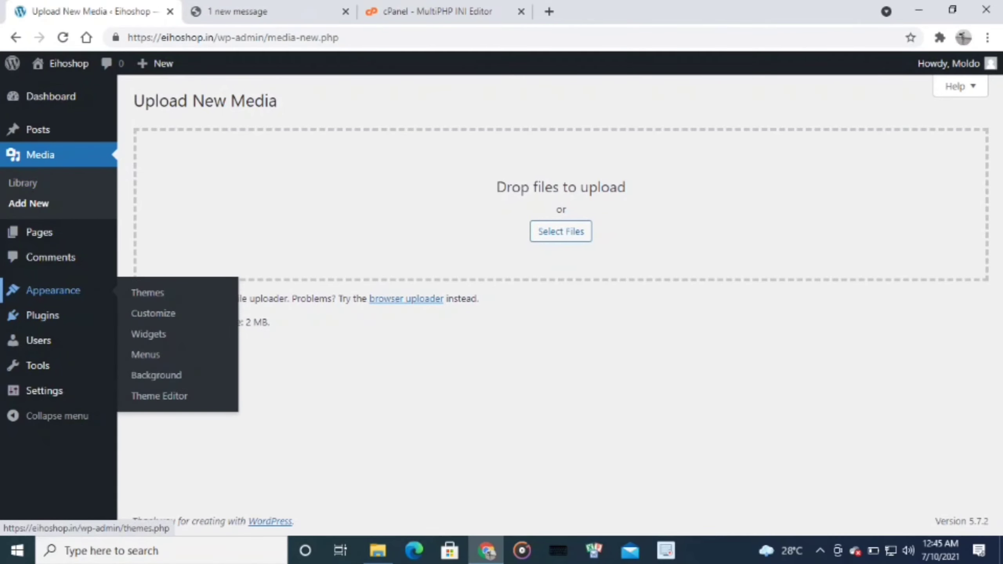
pyautogui.click(147, 292)
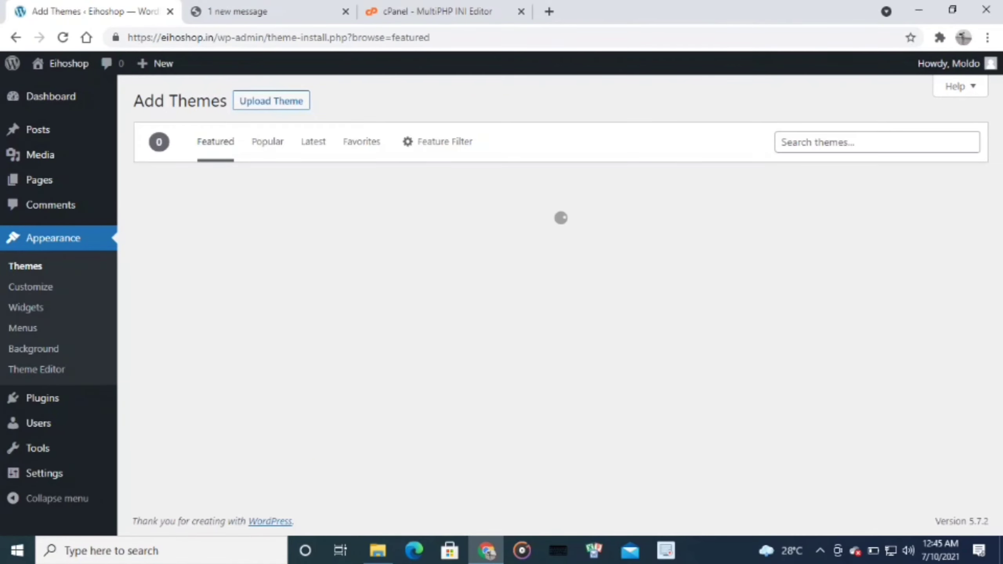
pyautogui.click(271, 100)
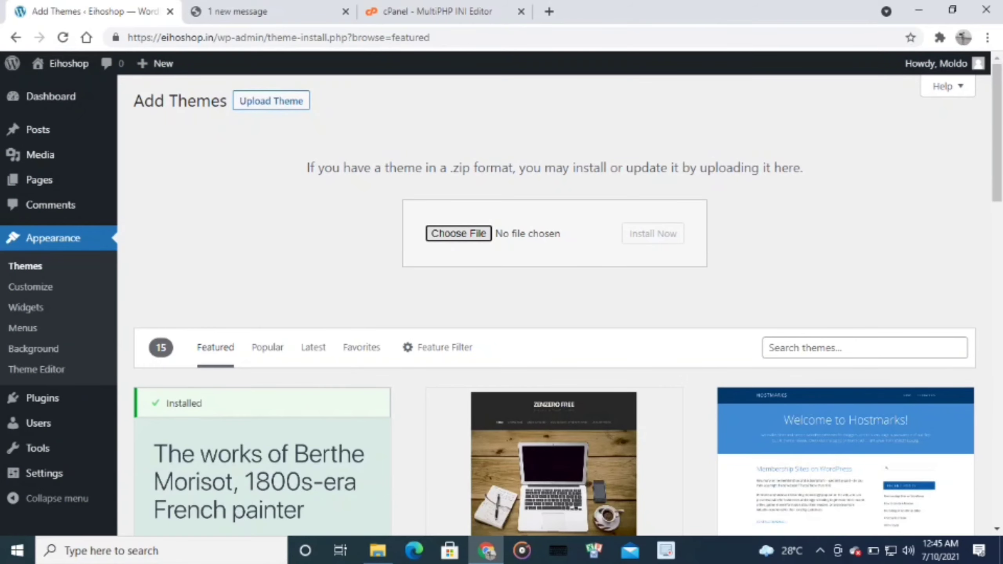
# Choose woodmart.zip as the theme file and install it.
pyautogui.click(458, 233)
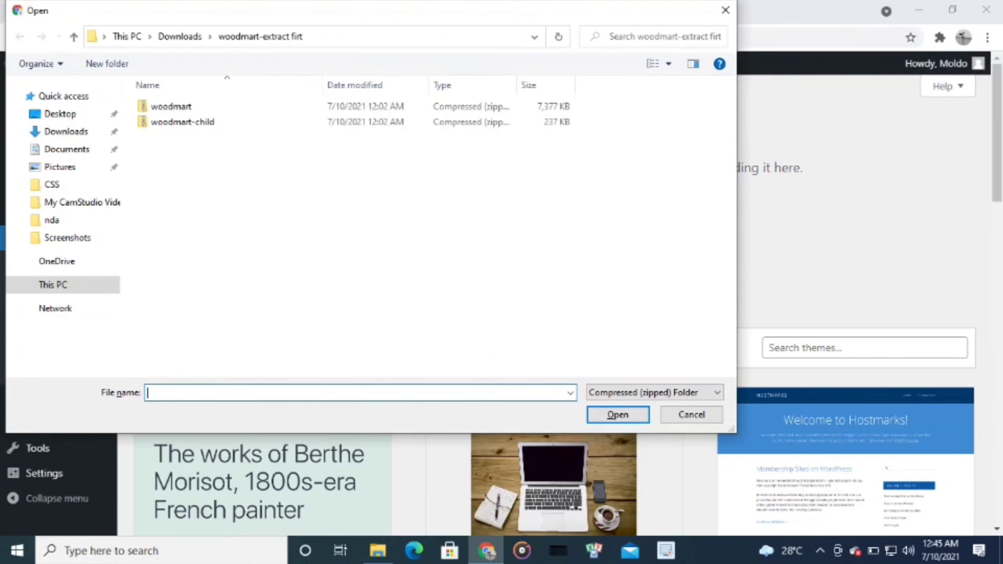
pyautogui.click(170, 106)
pyautogui.click(618, 415)
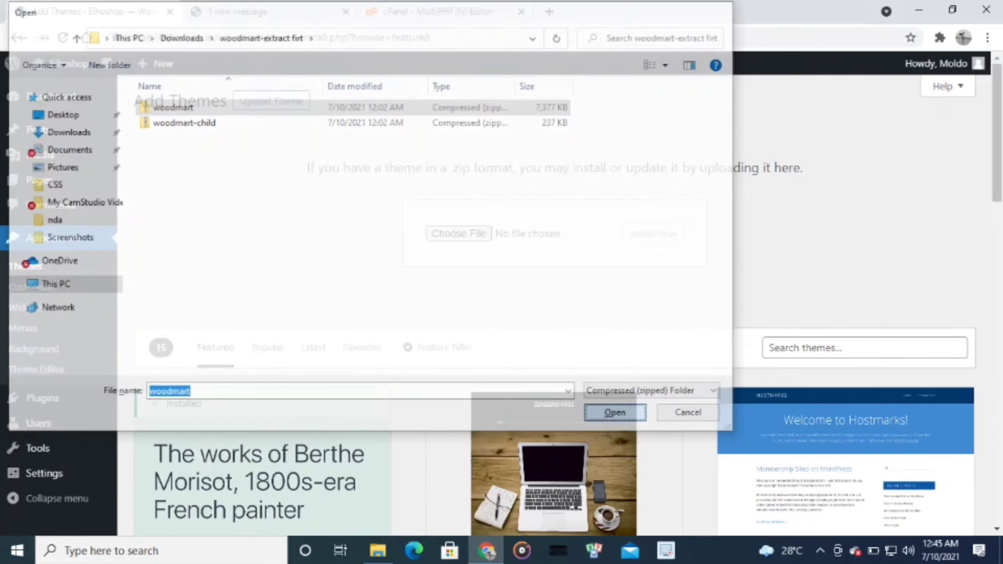
pyautogui.click(653, 233)
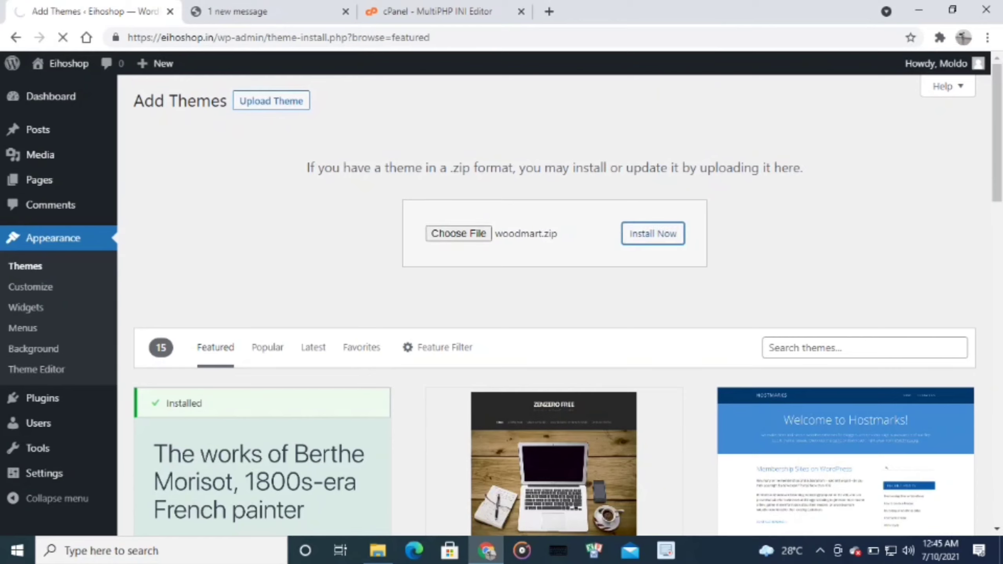